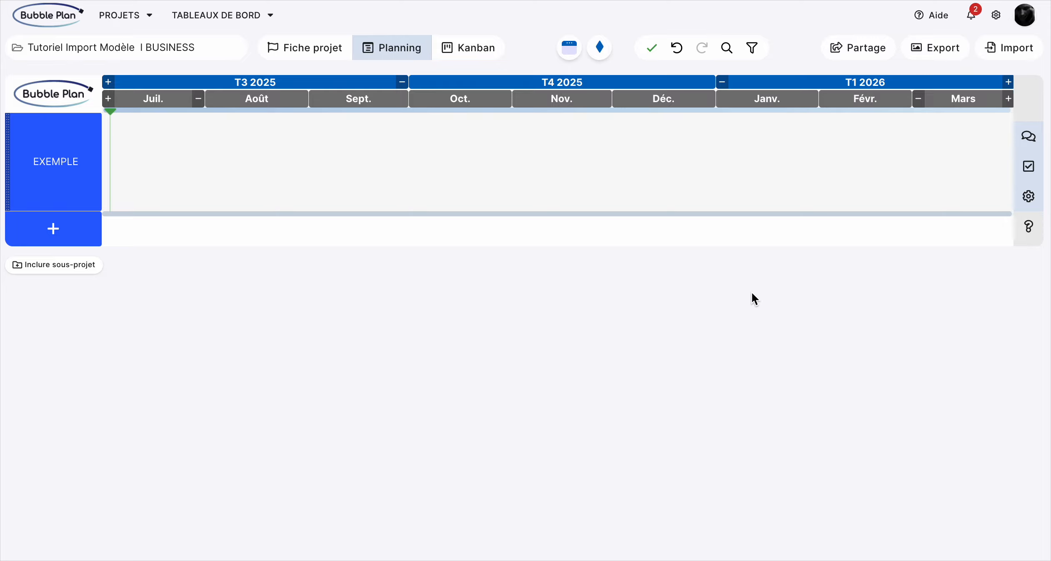
- Open the template import and choose Tutoriel Harmonisation Intervenants I BUSINESS as the model project
left_click(1014, 50)
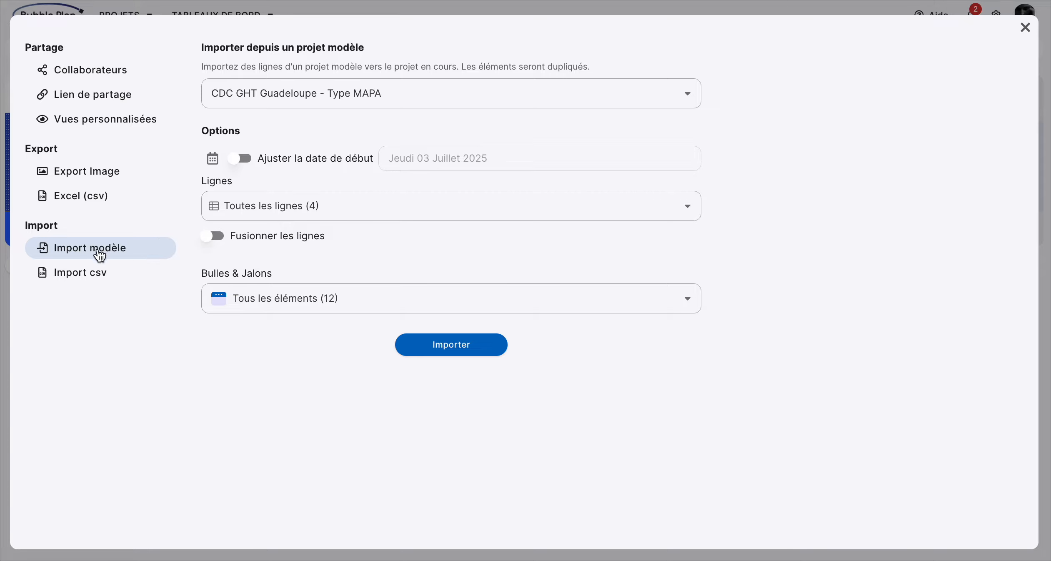
left_click(381, 92)
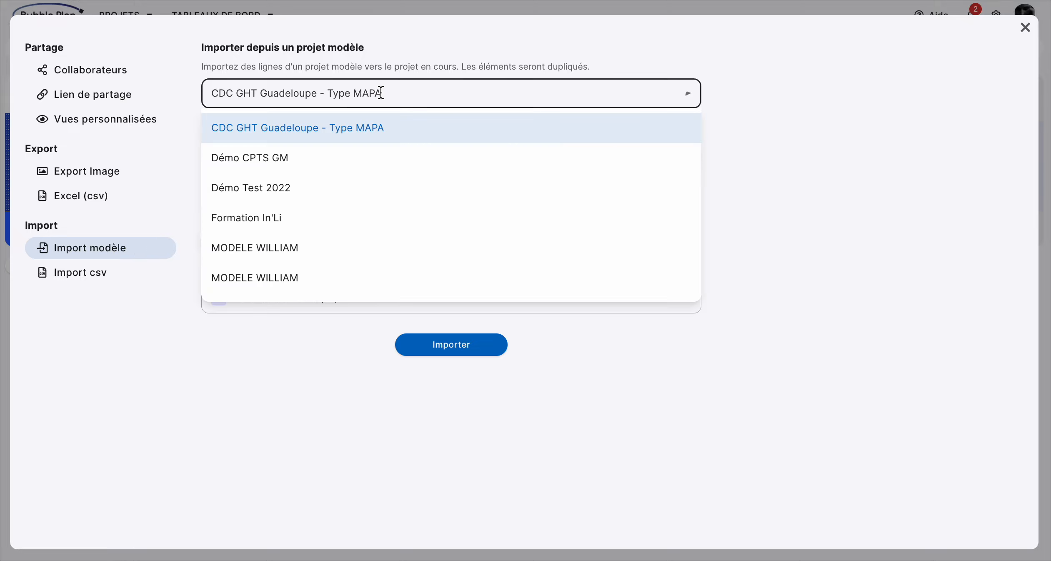
key("ctrl+a")
type("Tuto")
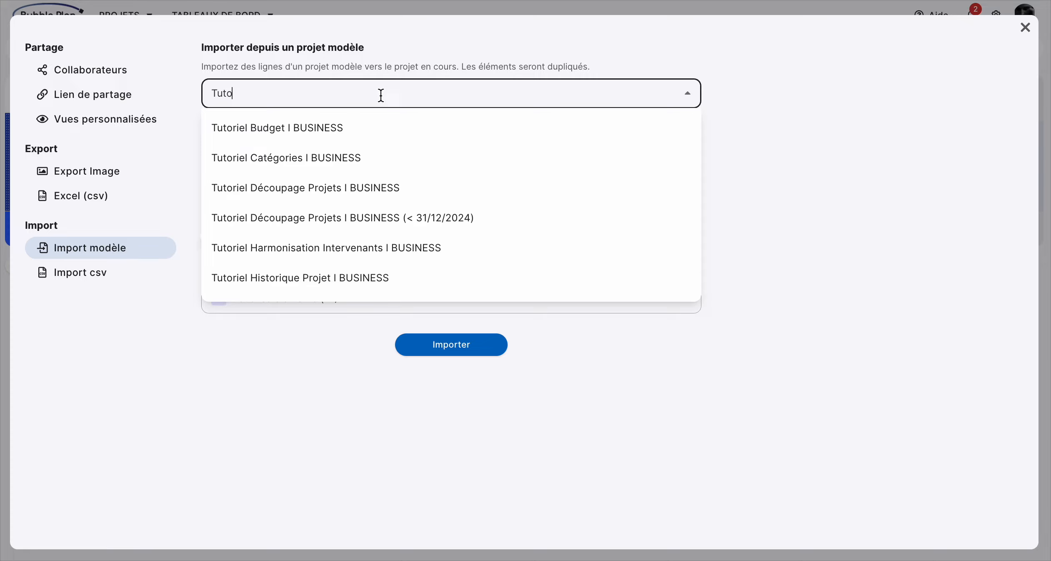
scroll(366, 237, "down", 1)
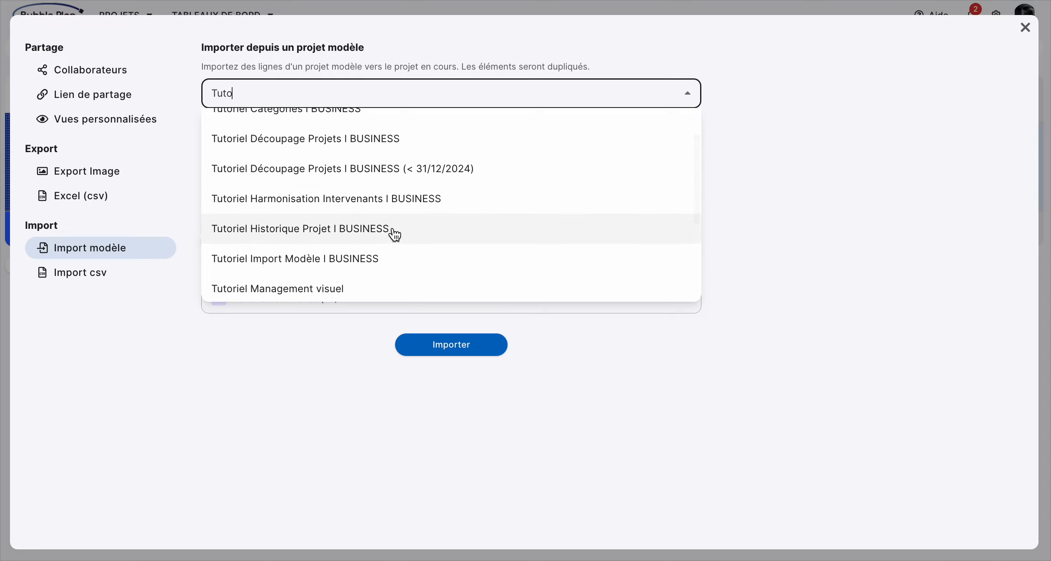
left_click(327, 199)
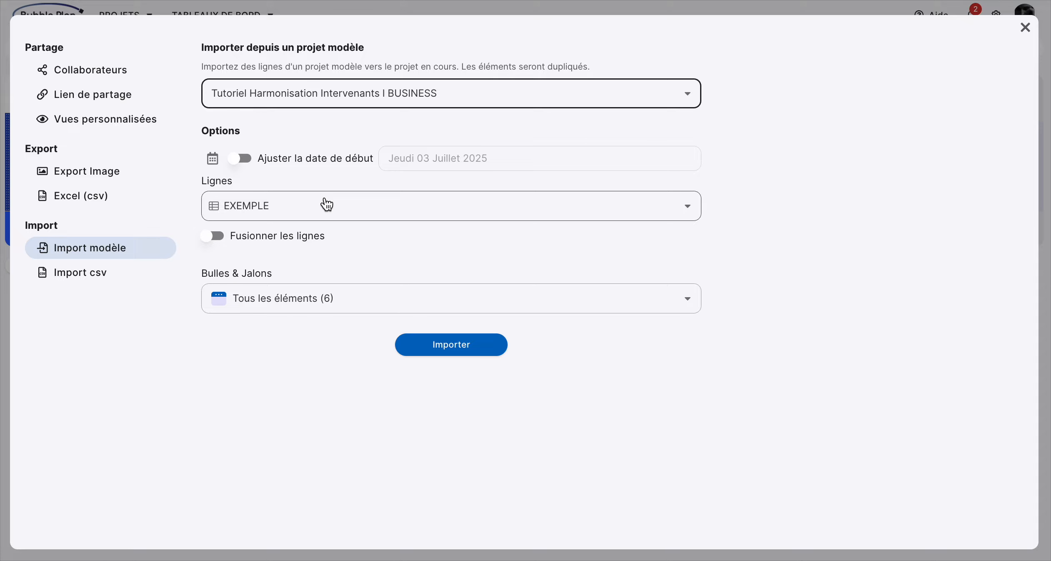
- Import the model's EXEMPLE row with all its elements, and extend the planning timeline back to June 2025
left_click(382, 214)
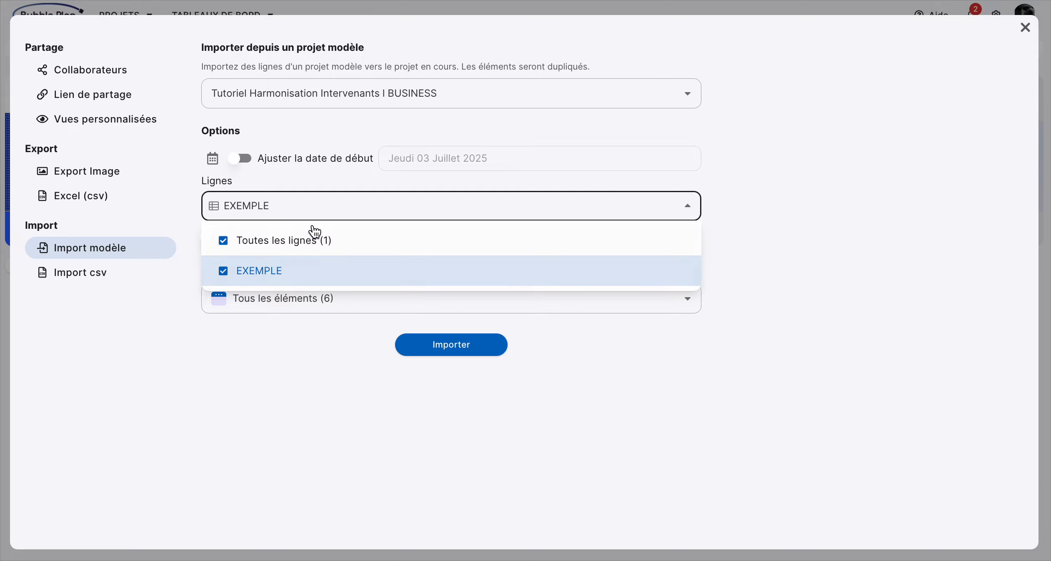
left_click(314, 211)
left_click(301, 299)
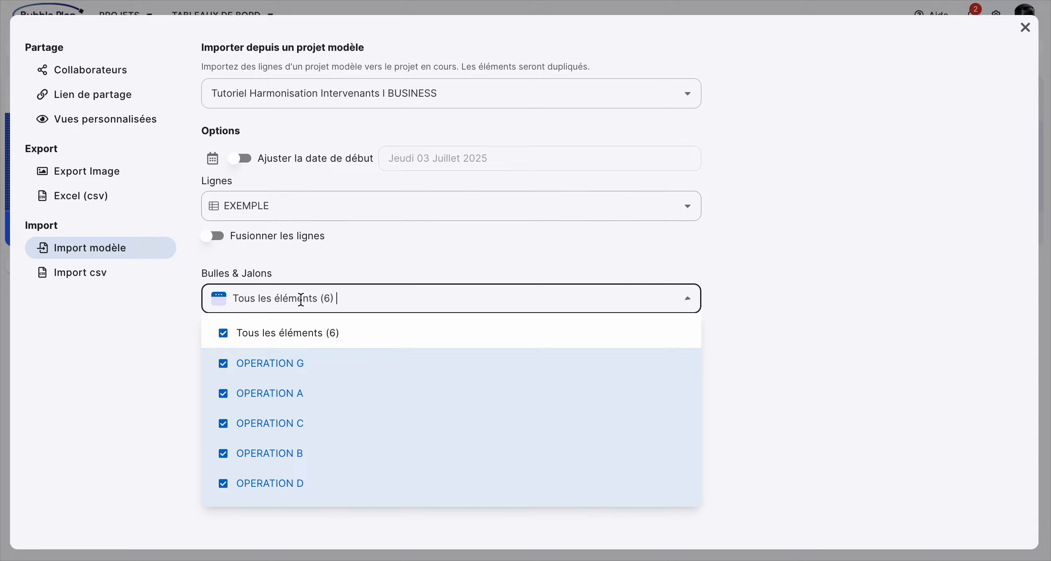
left_click(671, 235)
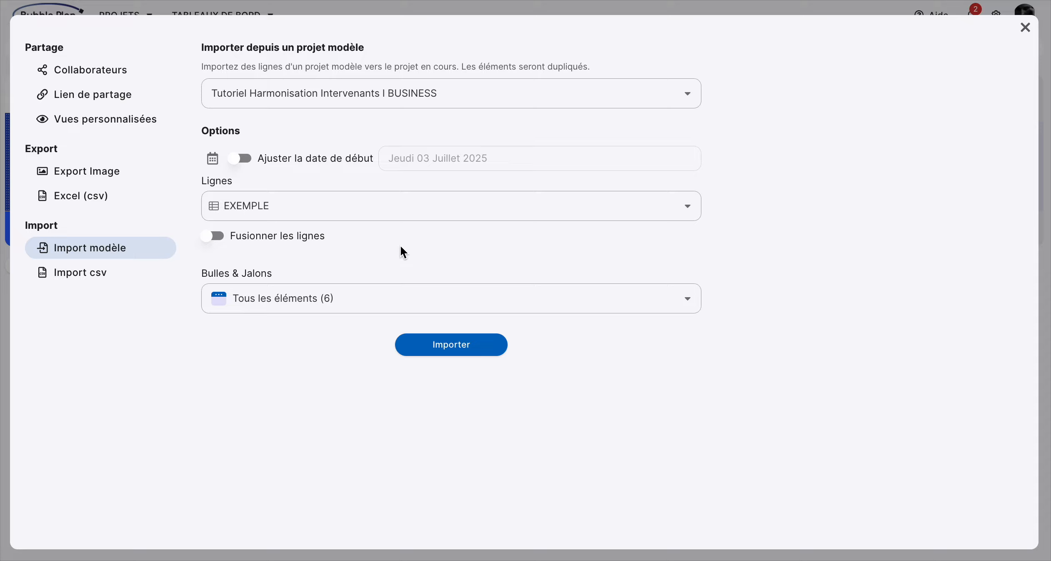
left_click(439, 349)
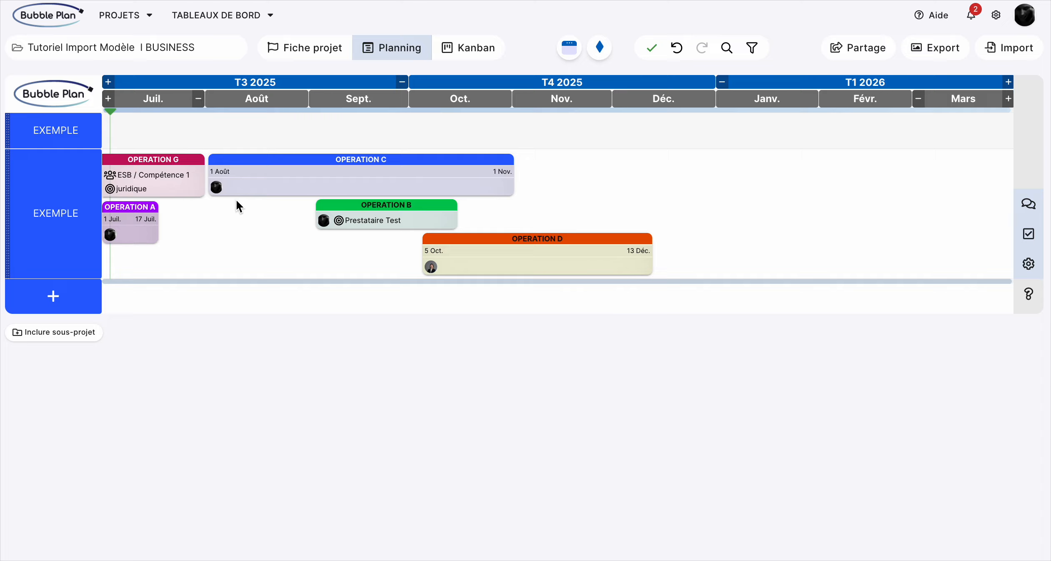
left_click(108, 98)
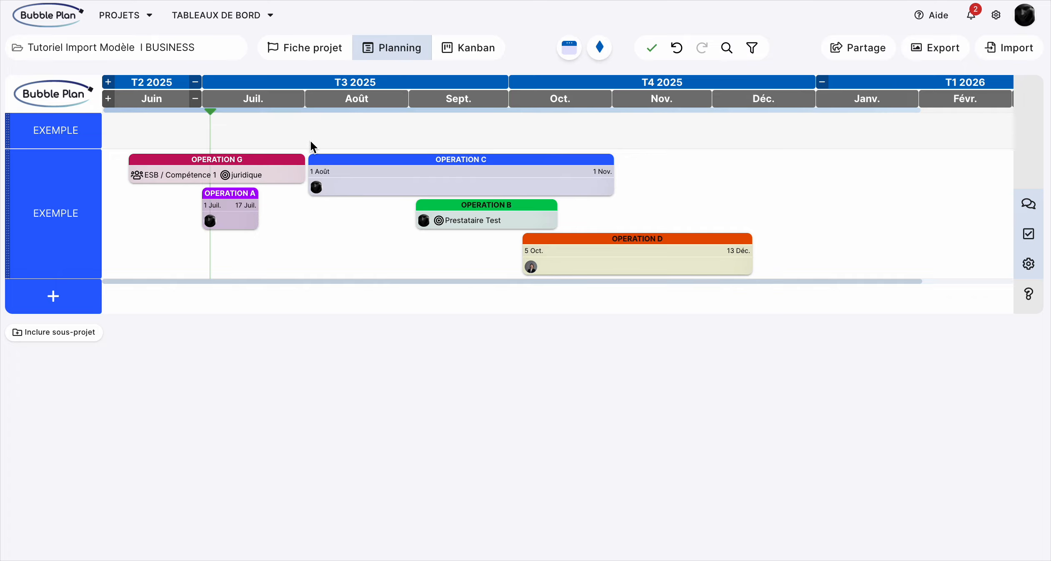
mouse_move(61, 235)
- Import the same model again with its start date adjusted to Monday 1 September 2025
left_click(1013, 48)
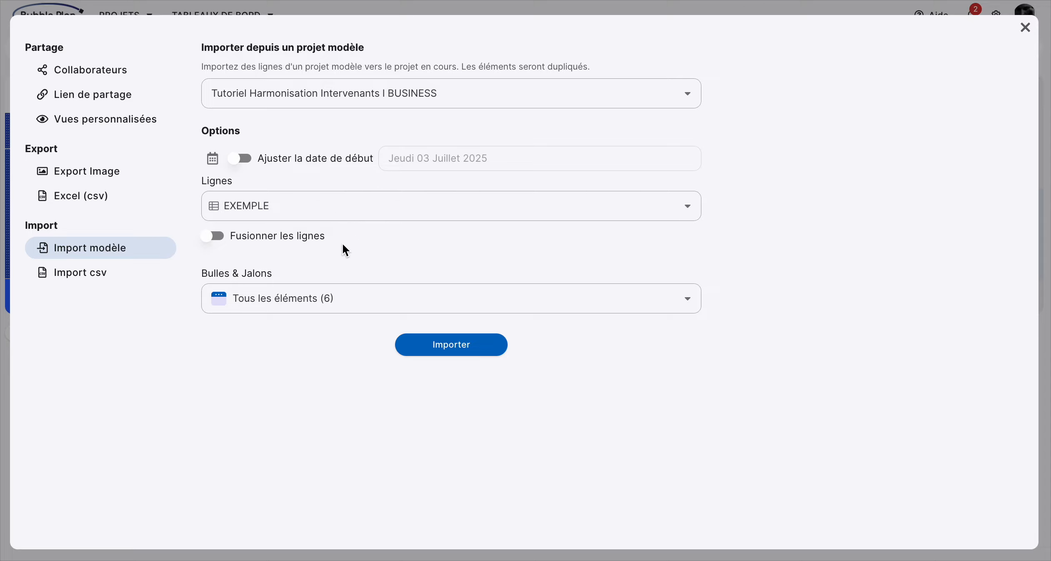
left_click(308, 163)
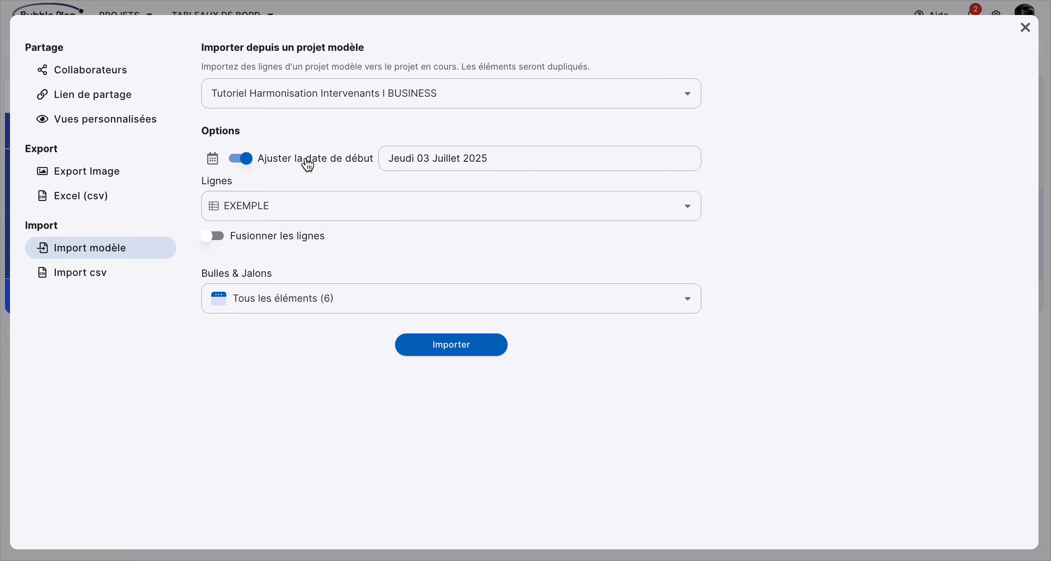
left_click(444, 163)
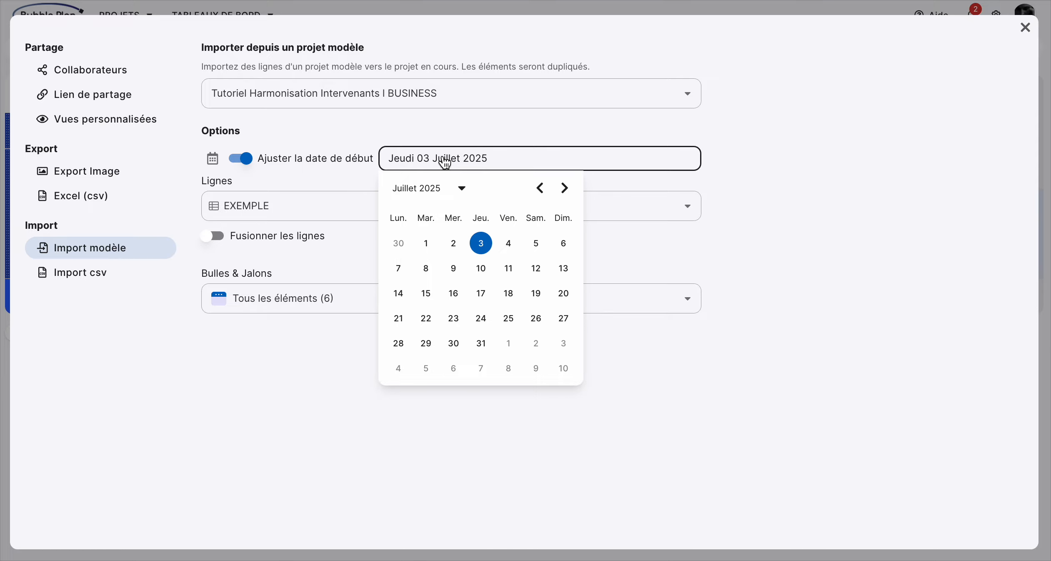
left_click(564, 188)
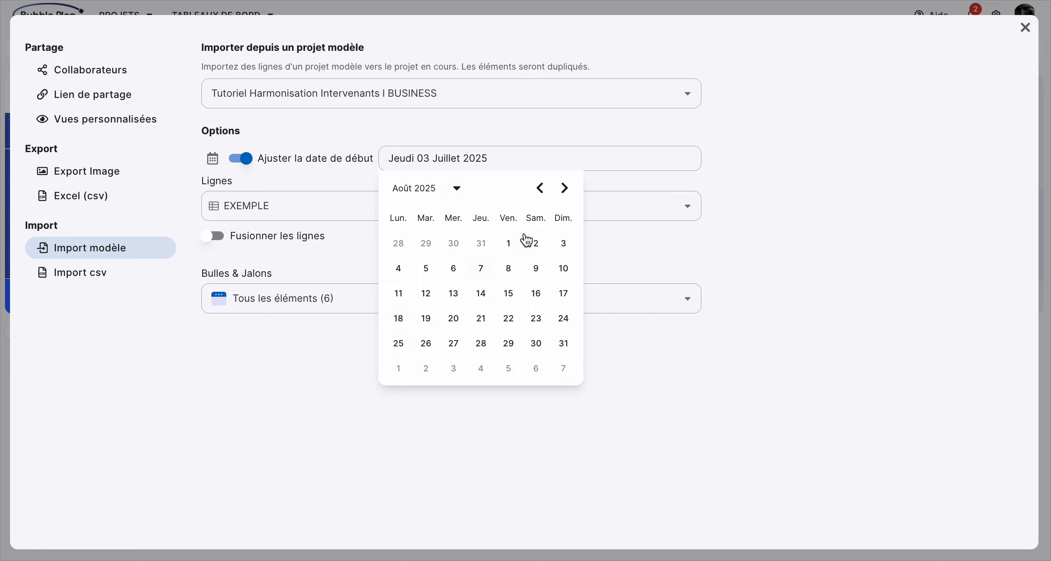
left_click(400, 367)
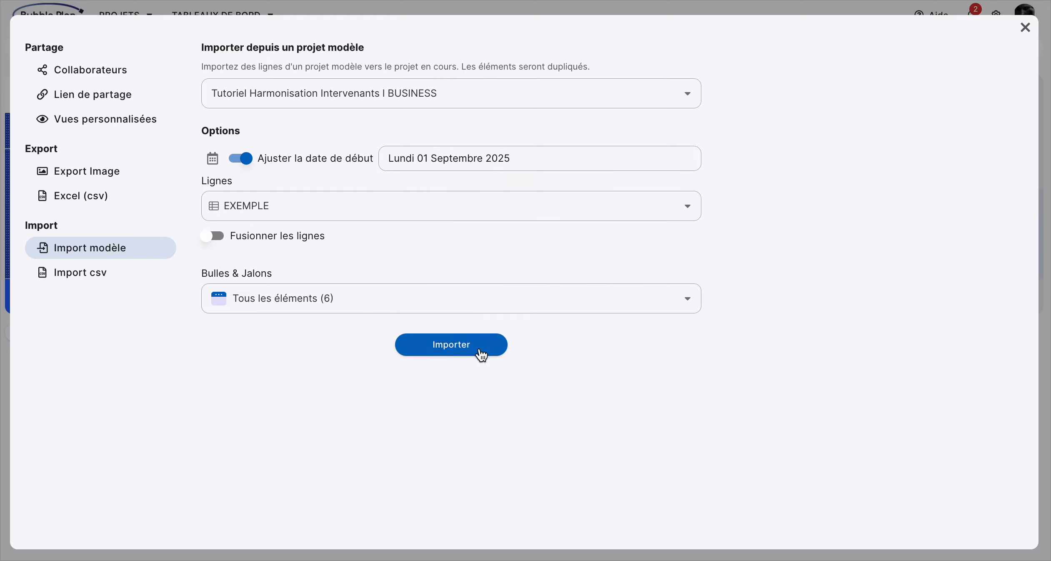
left_click(444, 349)
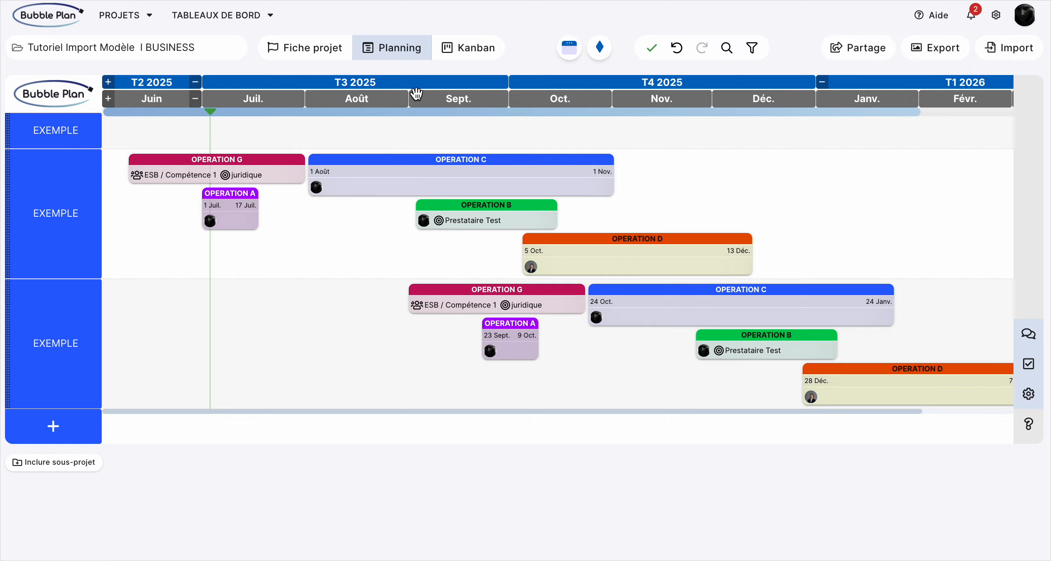
mouse_move(416, 311)
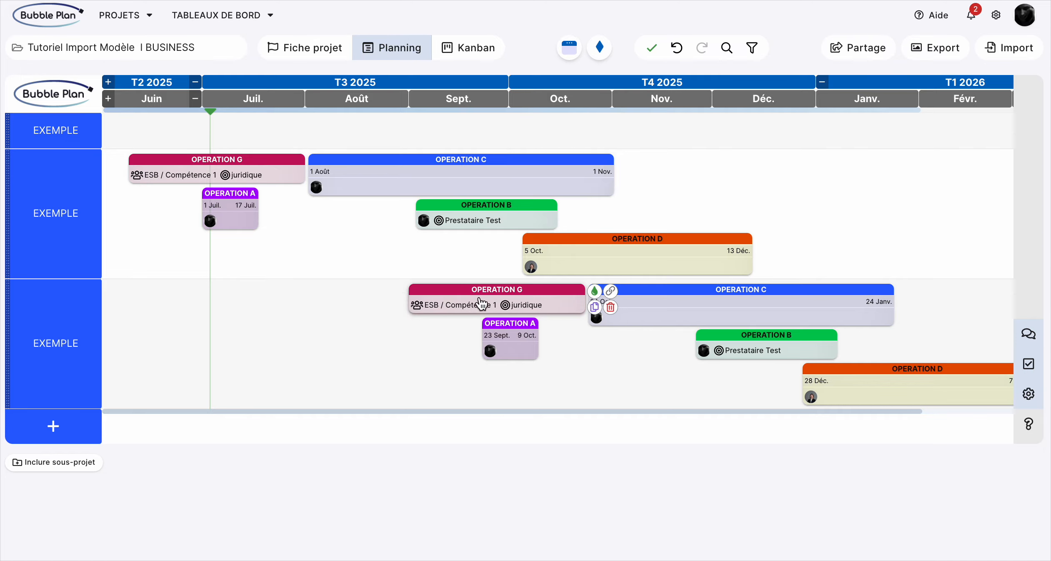
mouse_move(714, 325)
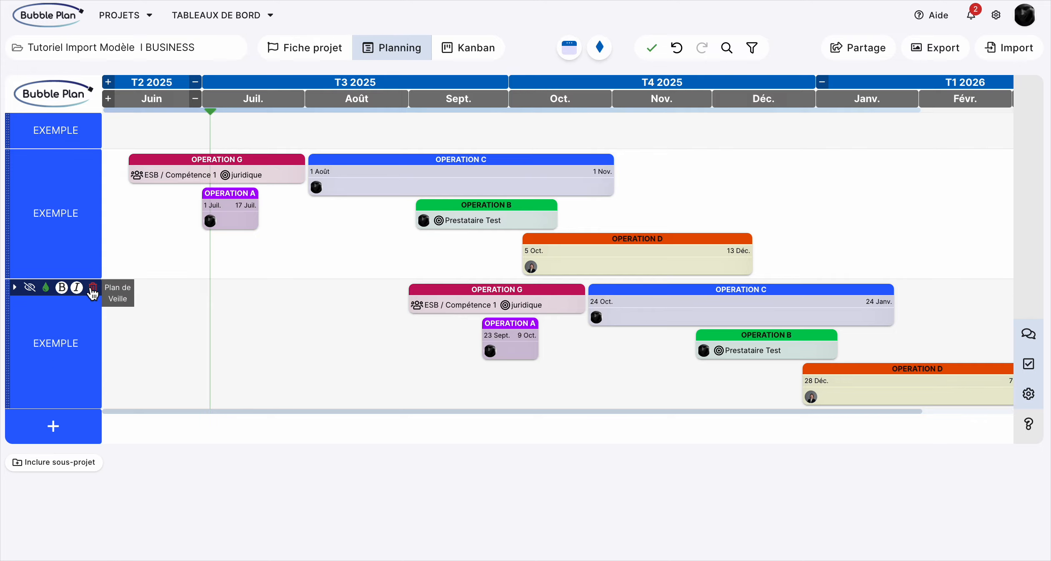
- Delete the two imported EXEMPLE rows from the planning, keeping the original empty one
left_click(93, 288)
left_click(213, 335)
mouse_move(86, 201)
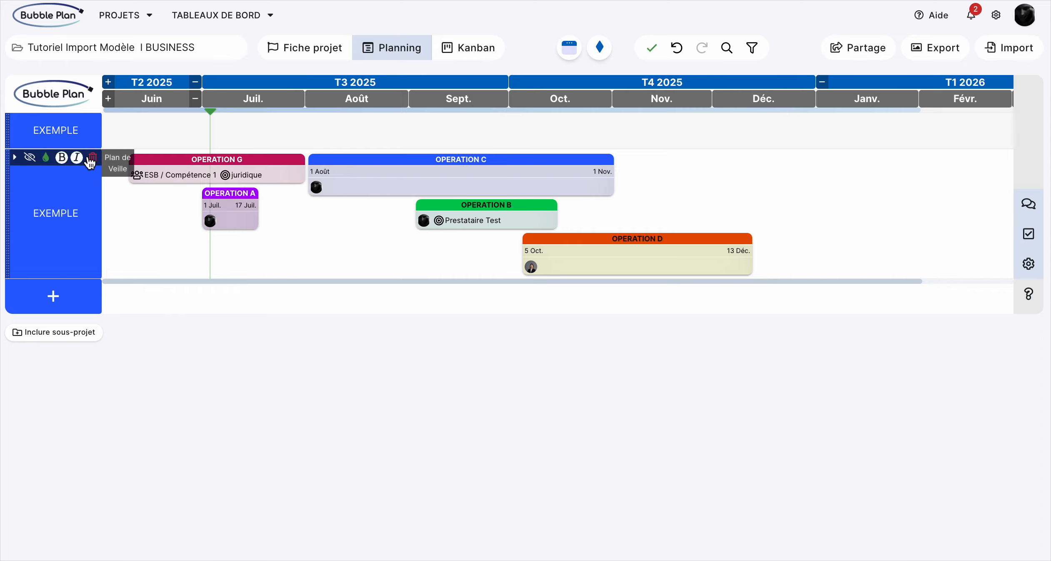
left_click(93, 158)
left_click(232, 208)
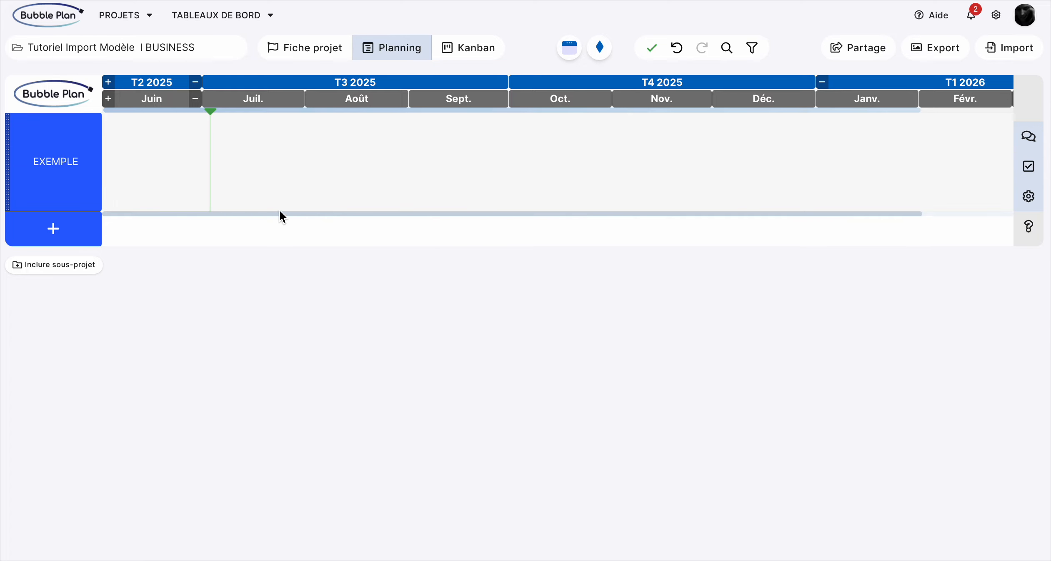
- Import the model with row merging enabled, mapping its EXEMPLE row to the planning's existing EXEMPLE row
left_click(1026, 50)
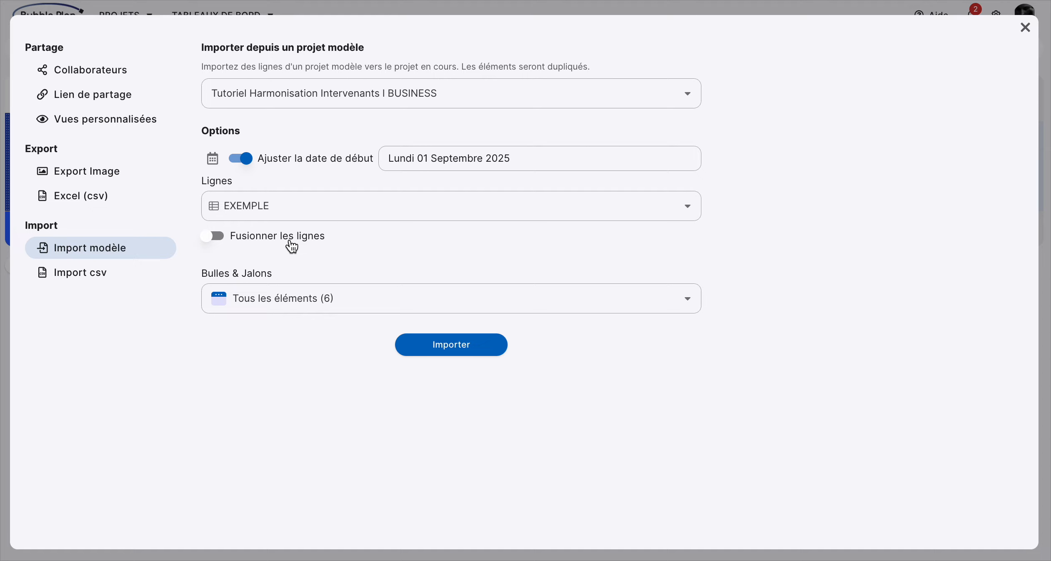
left_click(258, 240)
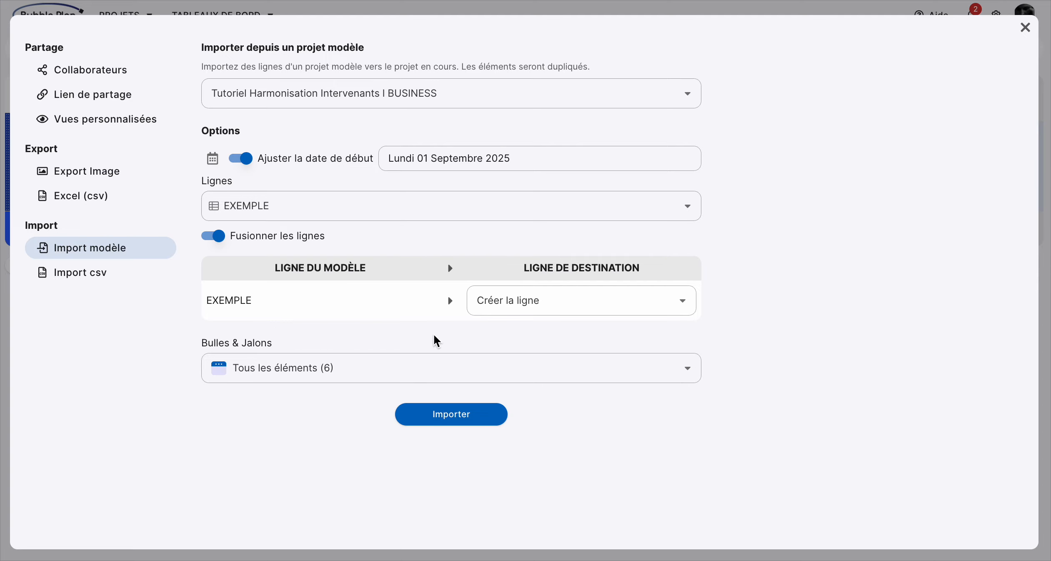
left_click(615, 305)
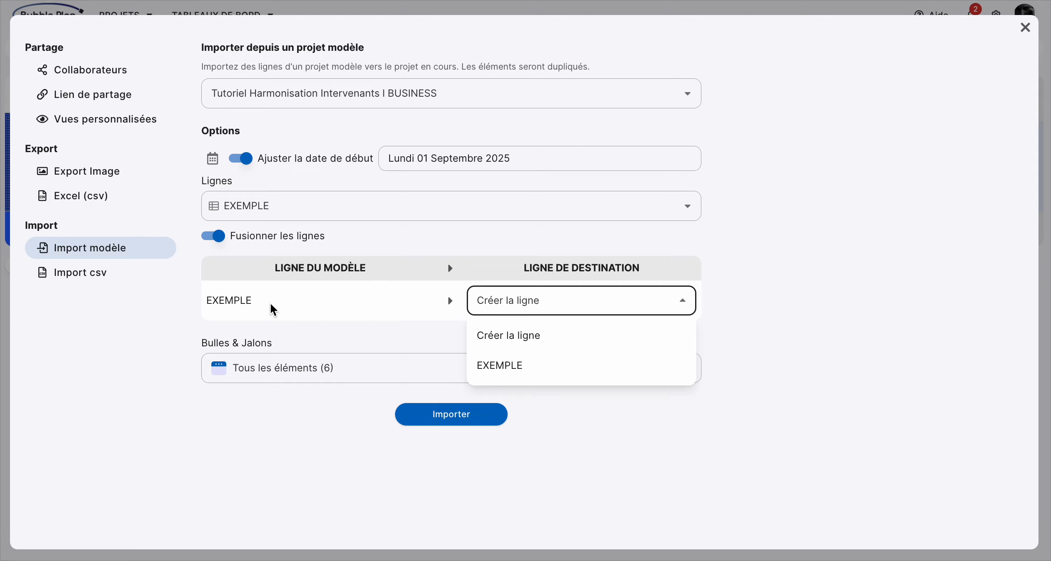
left_click(511, 366)
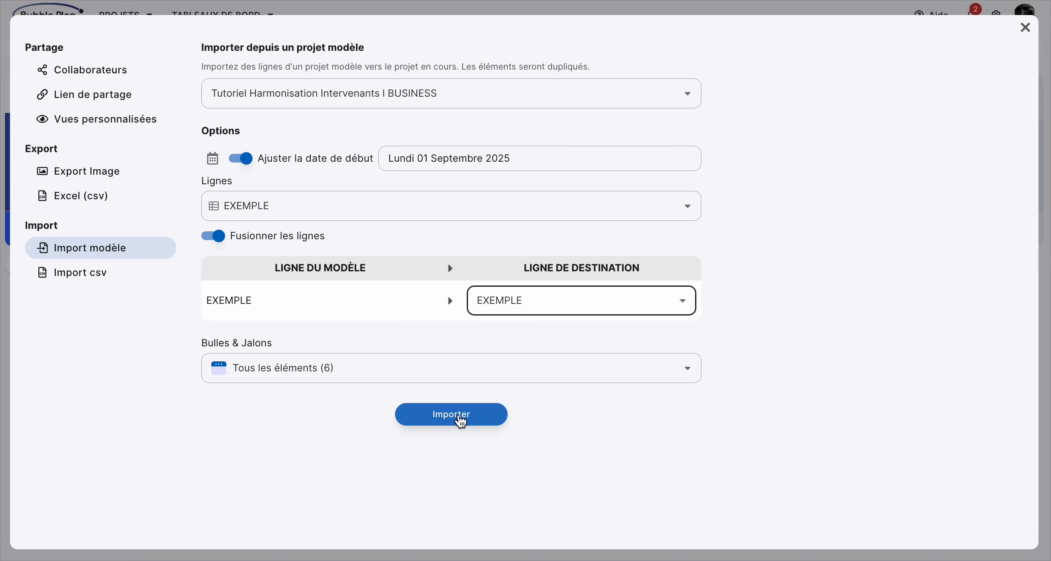
left_click(459, 414)
mouse_move(45, 210)
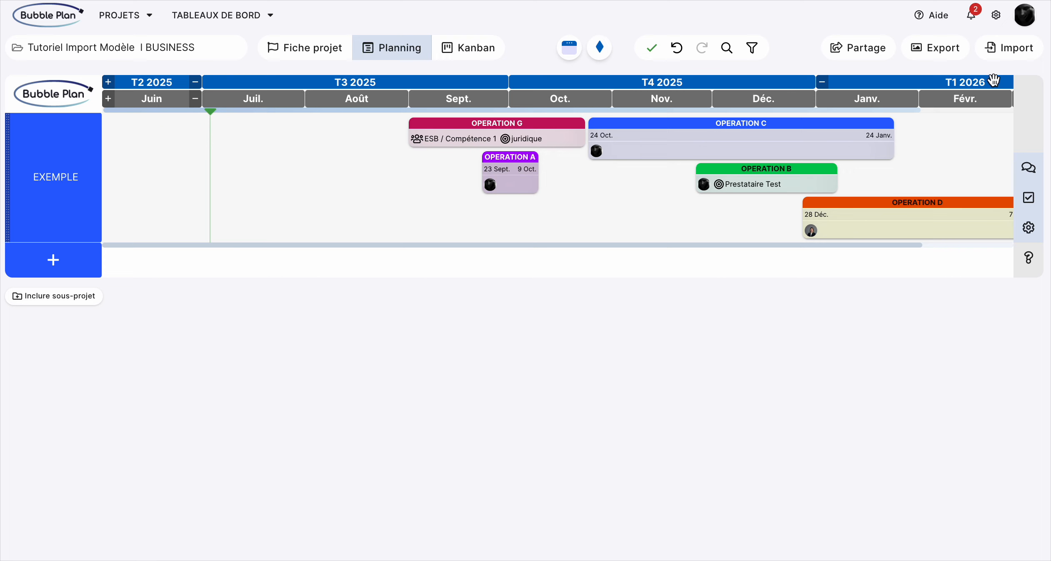
- Reopen the template import and choose Tutoriel Budget I BUSINESS as the model project
left_click(1009, 49)
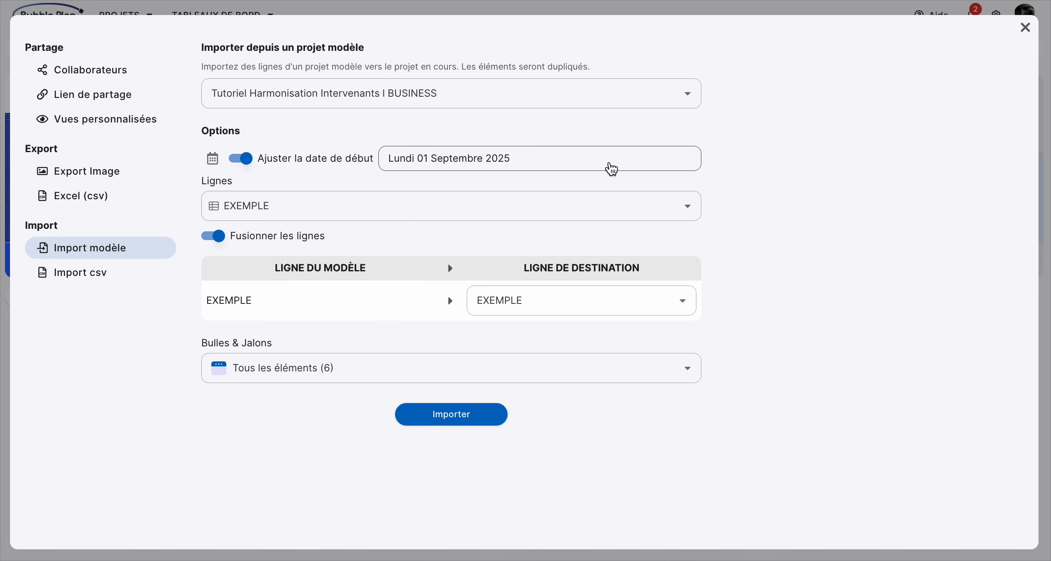
left_click(374, 93)
left_click(373, 93)
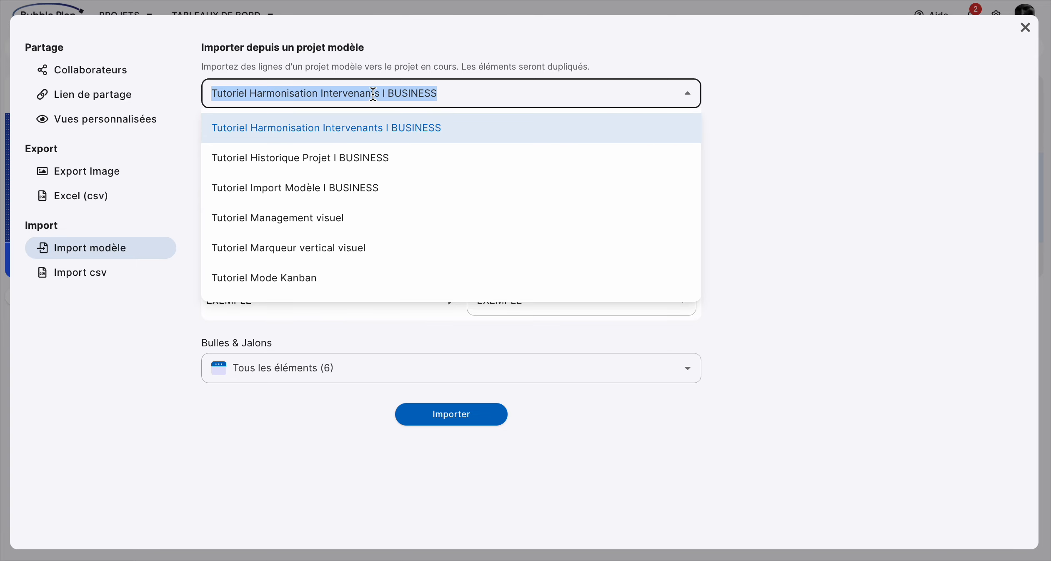
scroll(334, 235, "down", 2)
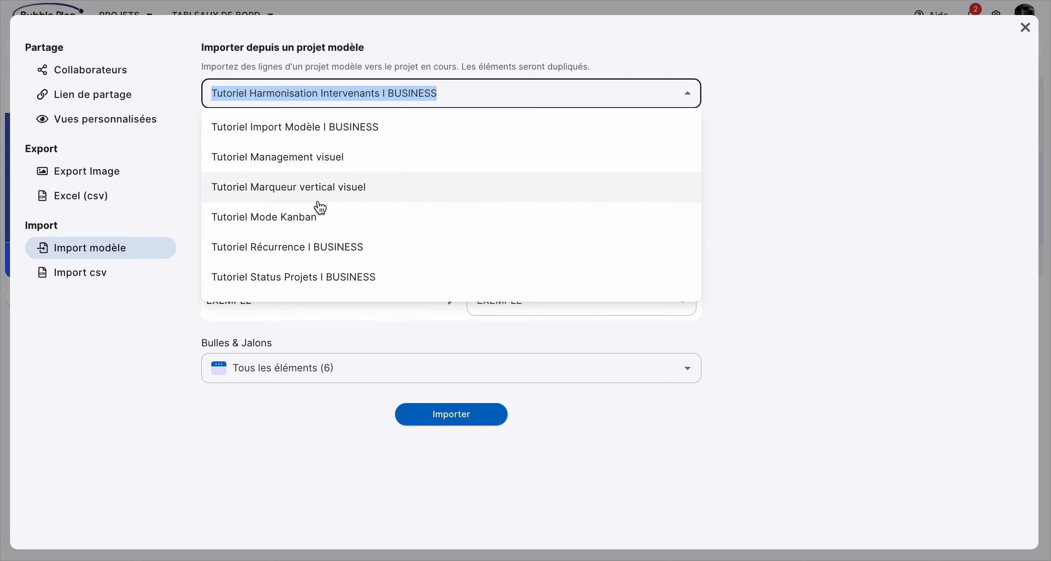
scroll(320, 207, "up", 6)
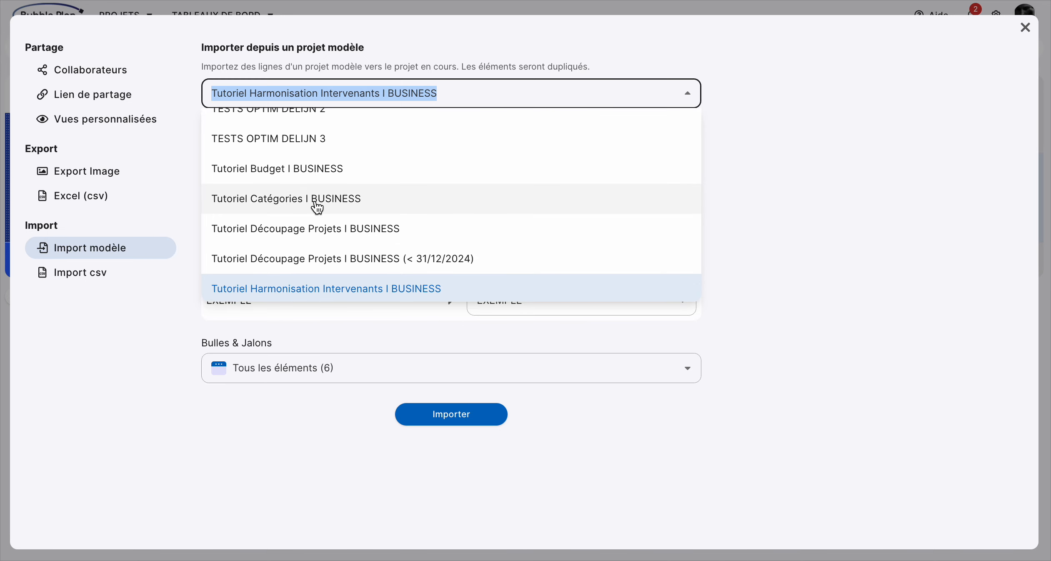
left_click(285, 170)
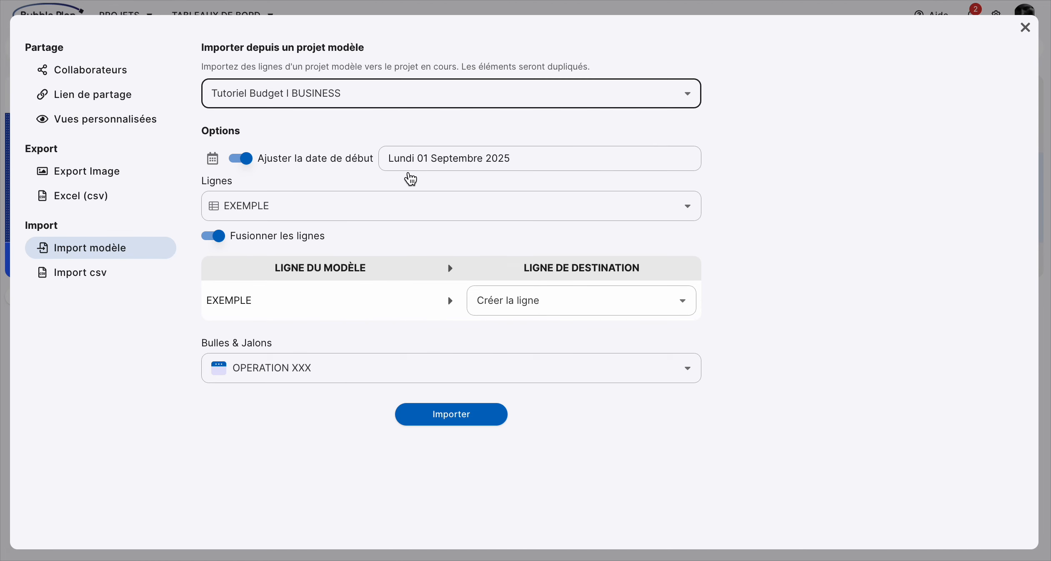
- Import OPERATION XXX from the model's EXEMPLE row, with the destination set to create the row
left_click(332, 213)
left_click(333, 214)
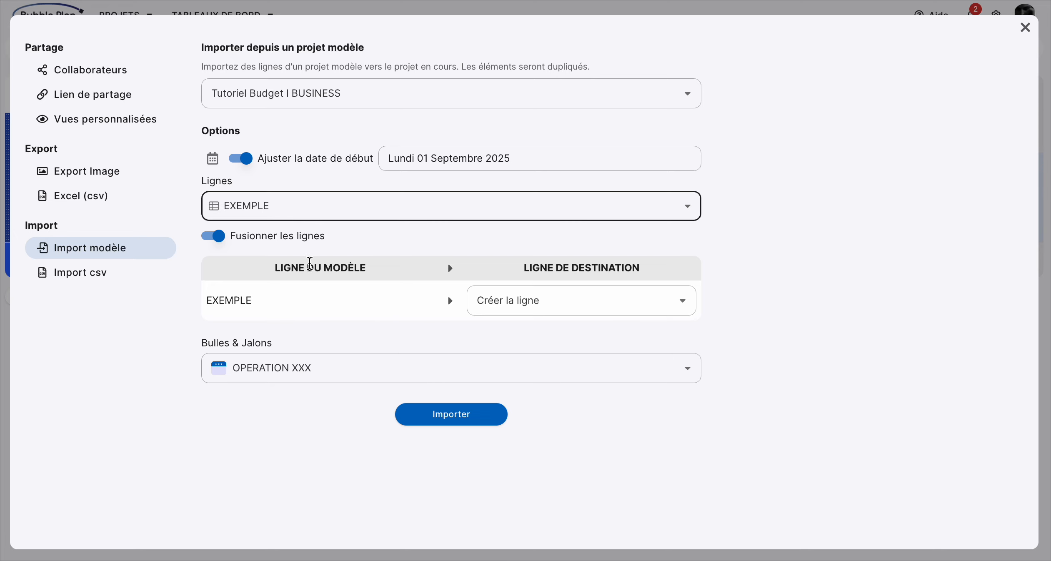
left_click(357, 367)
left_click(394, 337)
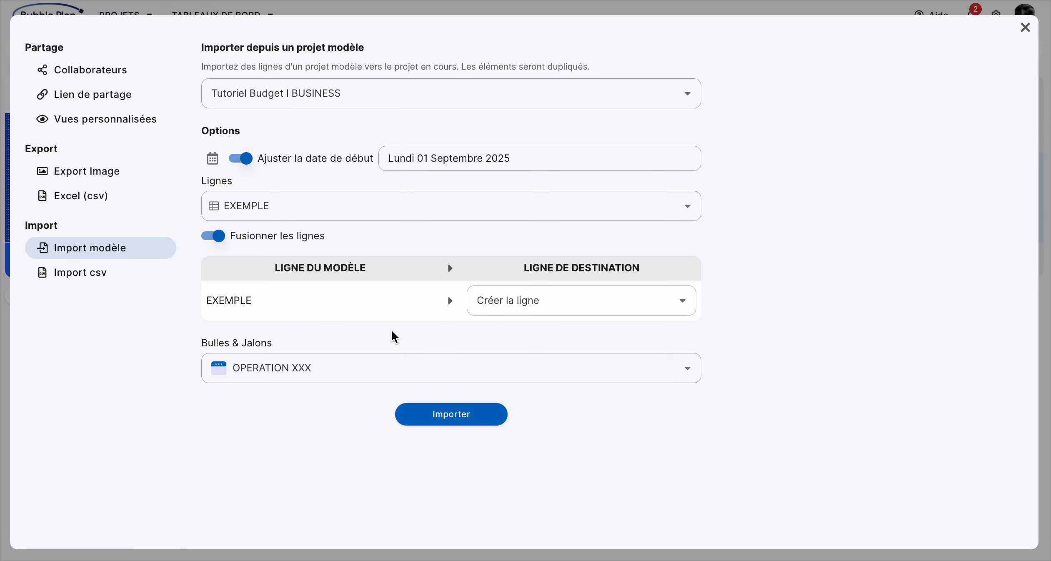
left_click(464, 417)
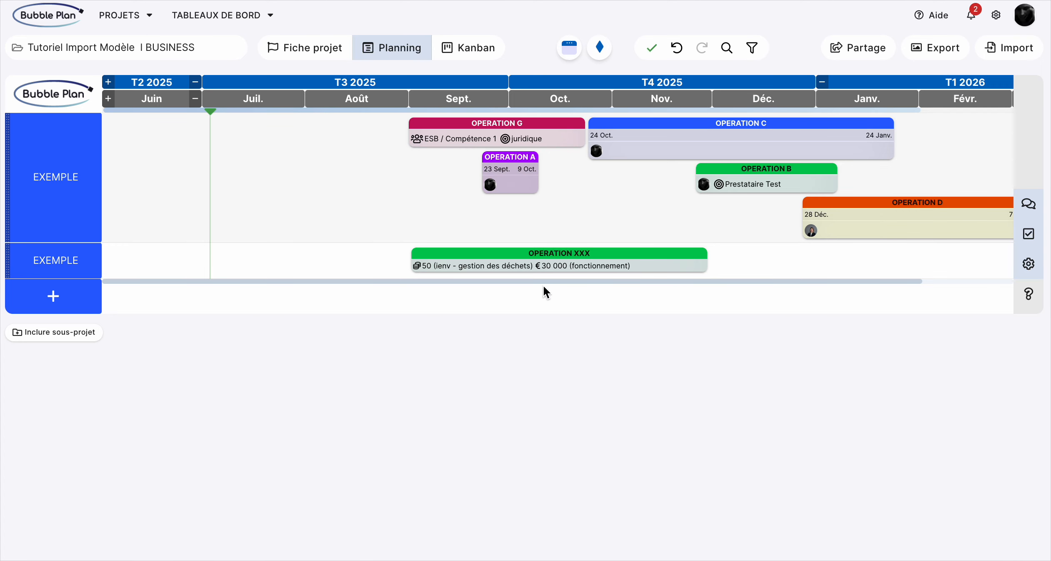
mouse_move(513, 277)
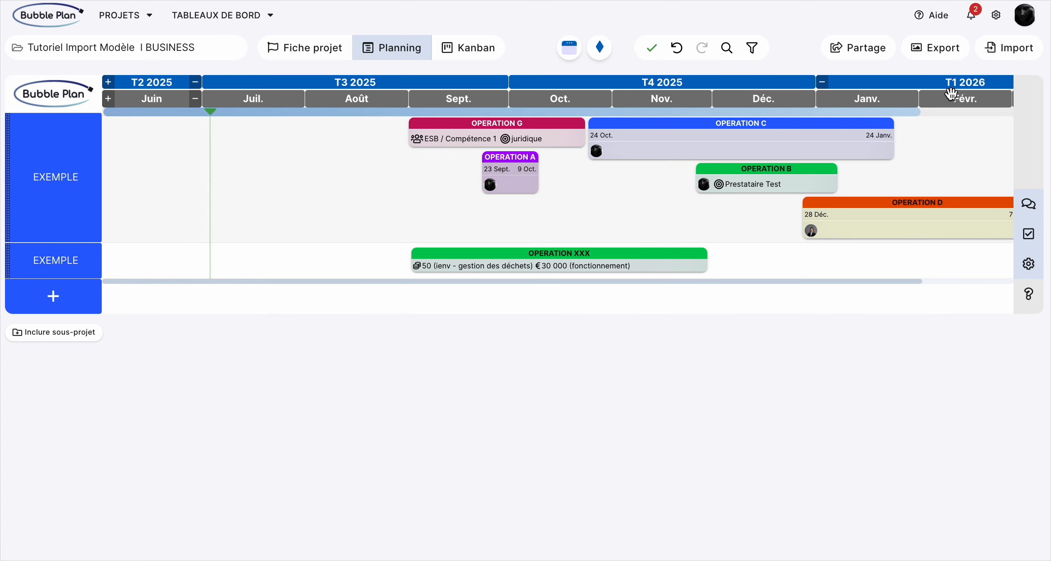
- Reopen the template import, choose Tutoriel Harmonisation Intervenants I BUSINESS as the model project and check its available rows
left_click(1014, 50)
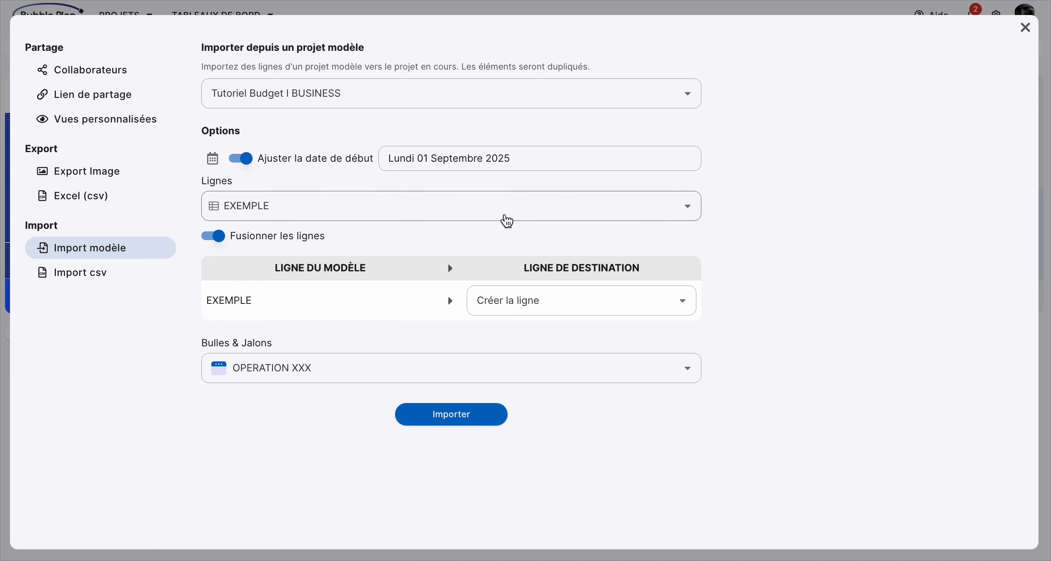
left_click(311, 93)
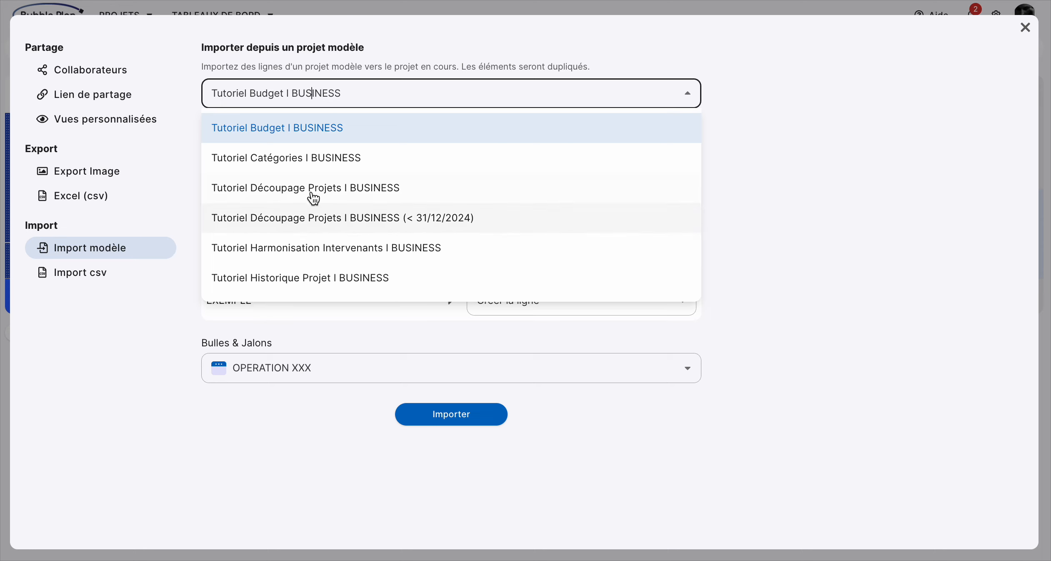
scroll(319, 191, "down", 2)
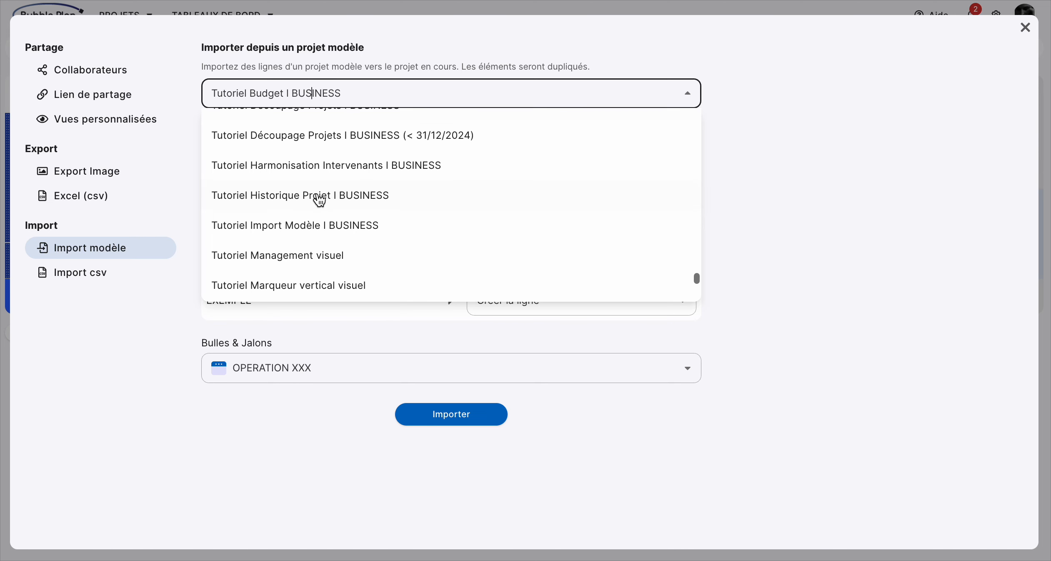
left_click(342, 165)
left_click(317, 205)
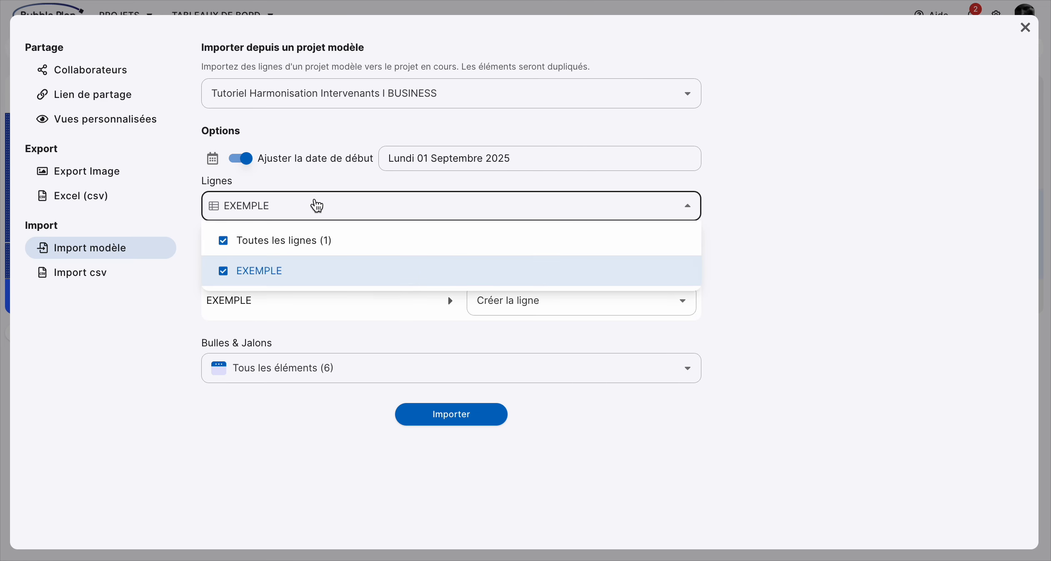
- Change the model project to Tutoriel Récurrence I BUSINESS
left_click(325, 94)
scroll(339, 229, "down", 5)
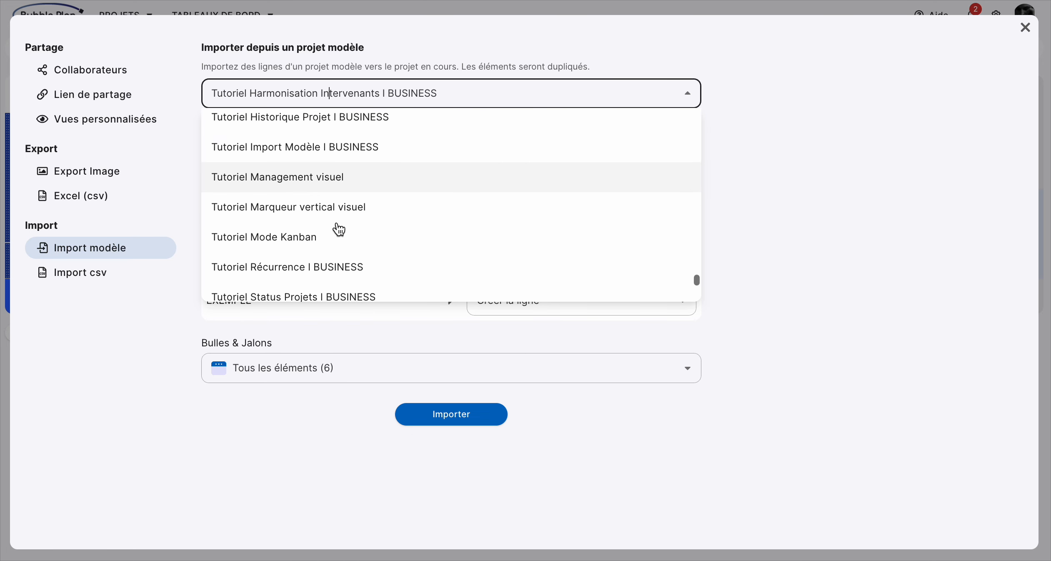
scroll(339, 229, "down", 2)
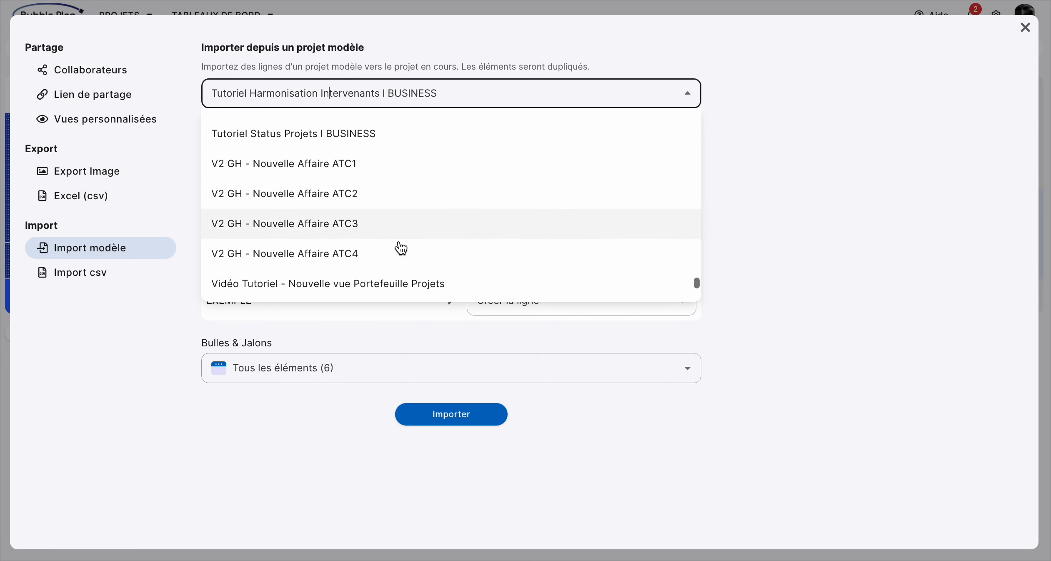
scroll(392, 248, "up", 4)
left_click(303, 215)
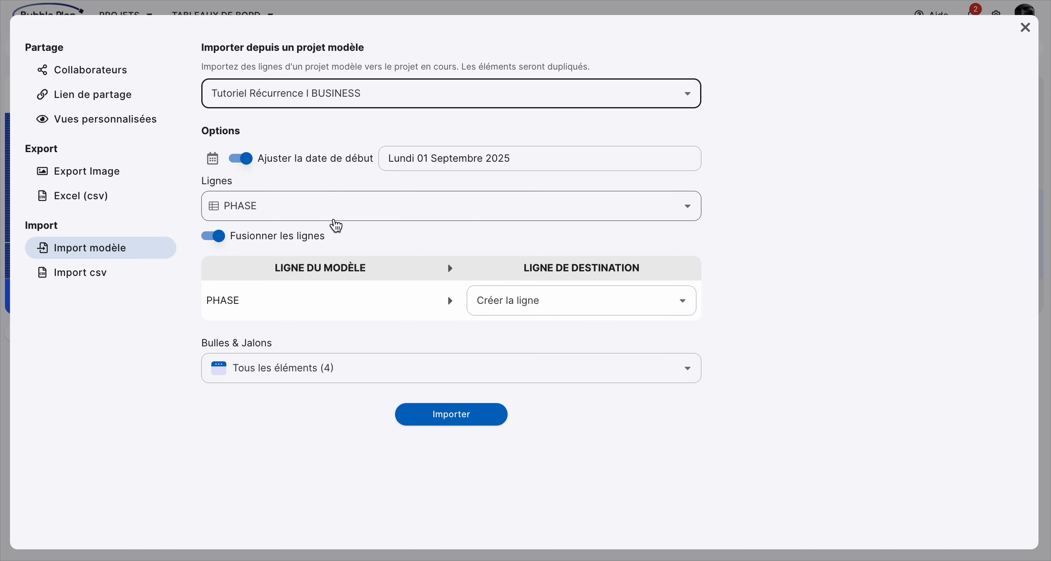
- Check the model's row selection and map its PHASE row to the planning's second EXEMPLE row
left_click(324, 208)
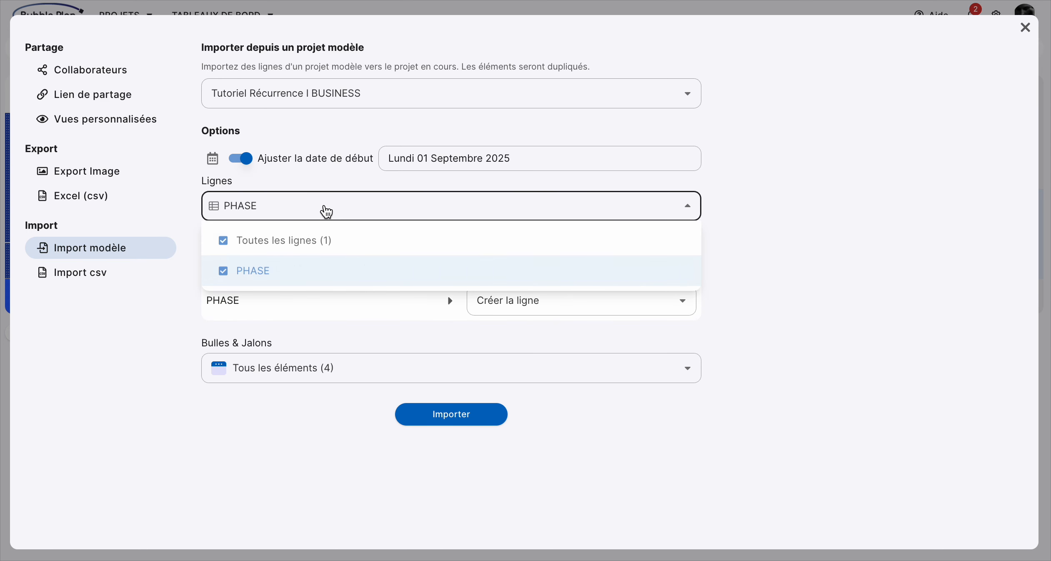
left_click(777, 191)
left_click(601, 308)
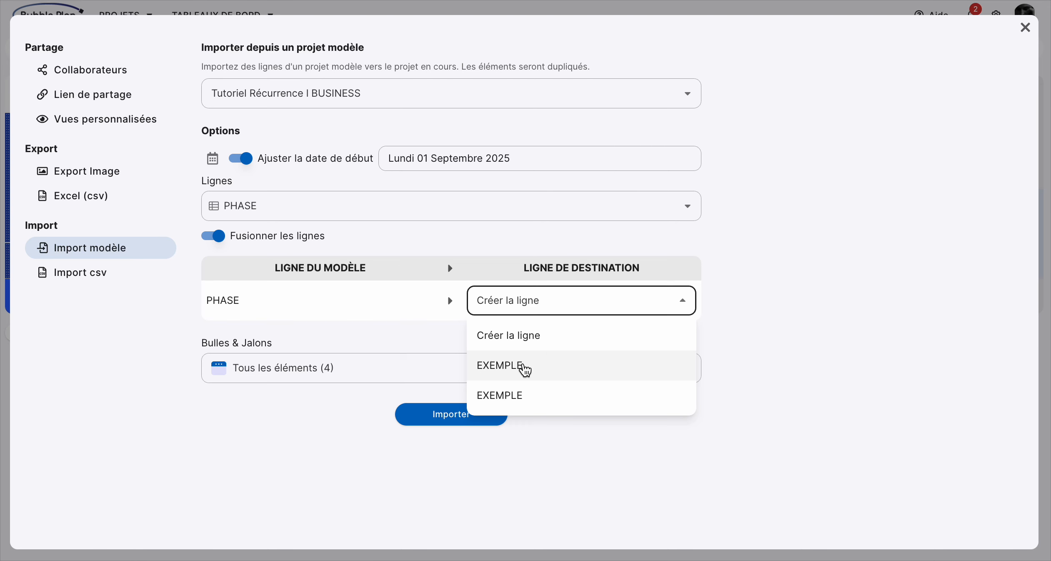
left_click(513, 394)
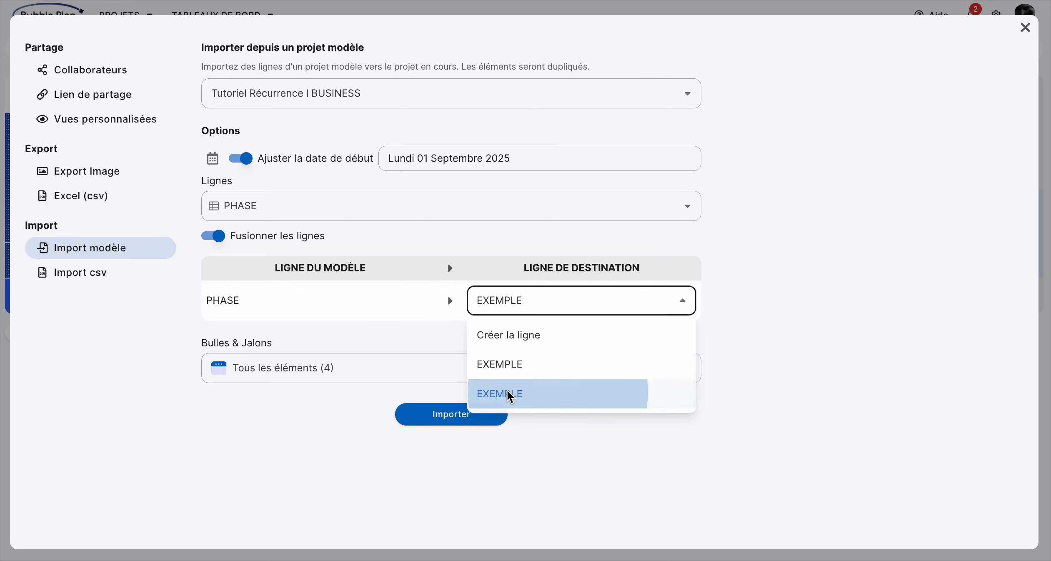
- Set the adjusted start date of the import to Monday 3 November 2025
left_click(443, 161)
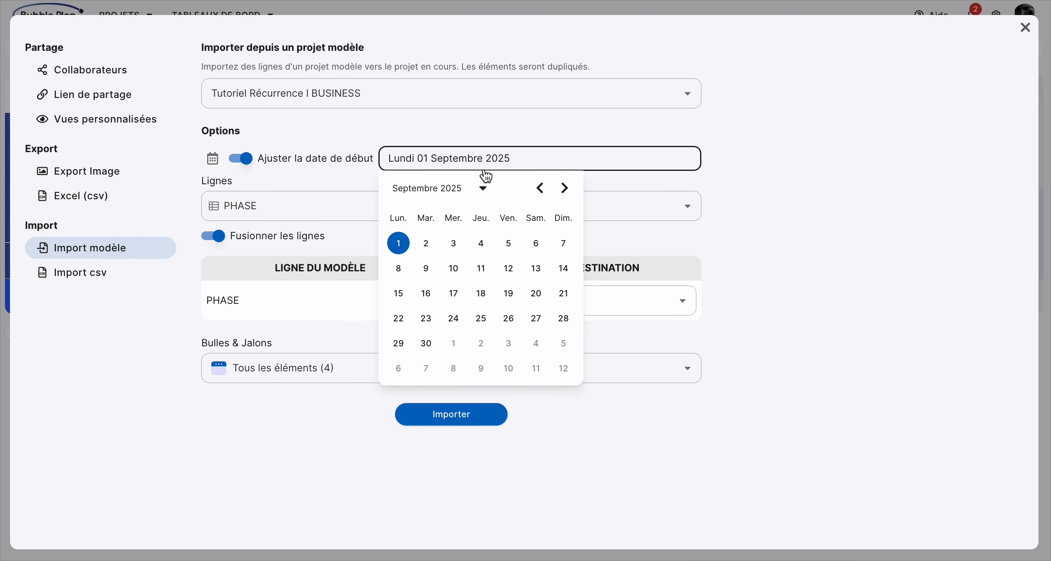
left_click(565, 188)
left_click(399, 369)
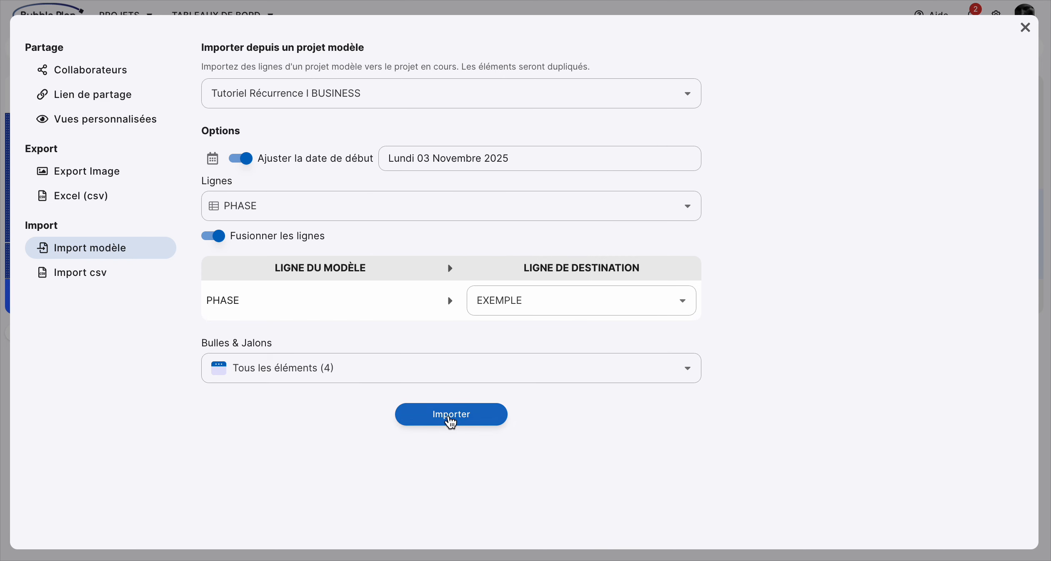
- Limit the imported elements to the second and third Reunion milestones and run the import
left_click(442, 362)
left_click(230, 403)
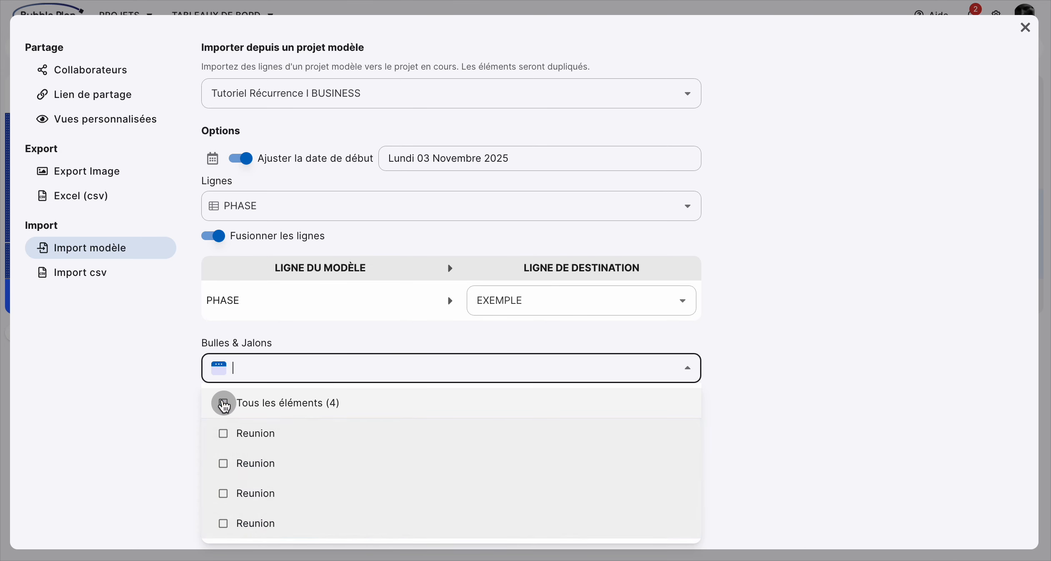
left_click(223, 464)
left_click(223, 496)
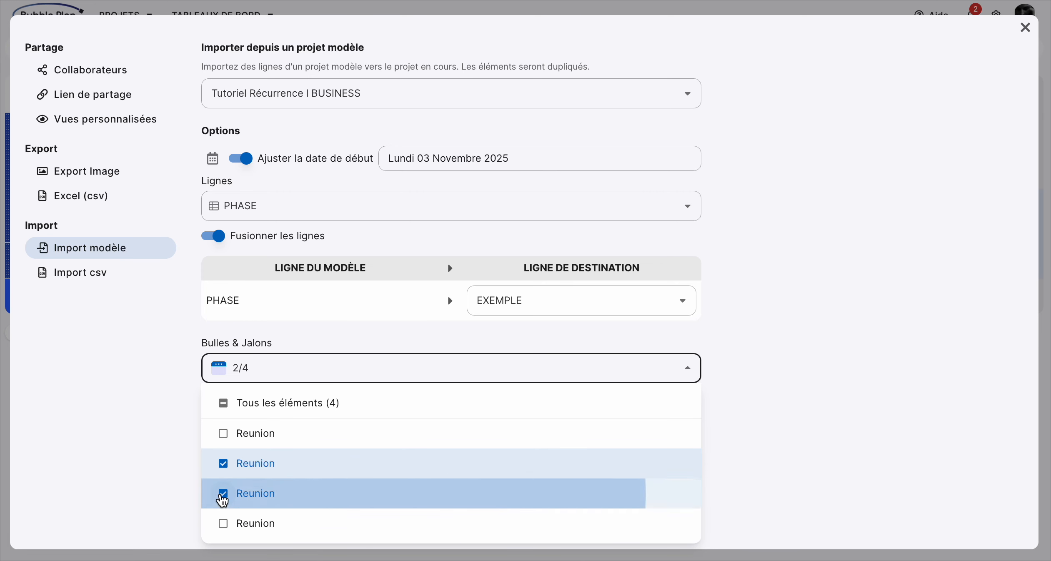
left_click(738, 326)
left_click(455, 419)
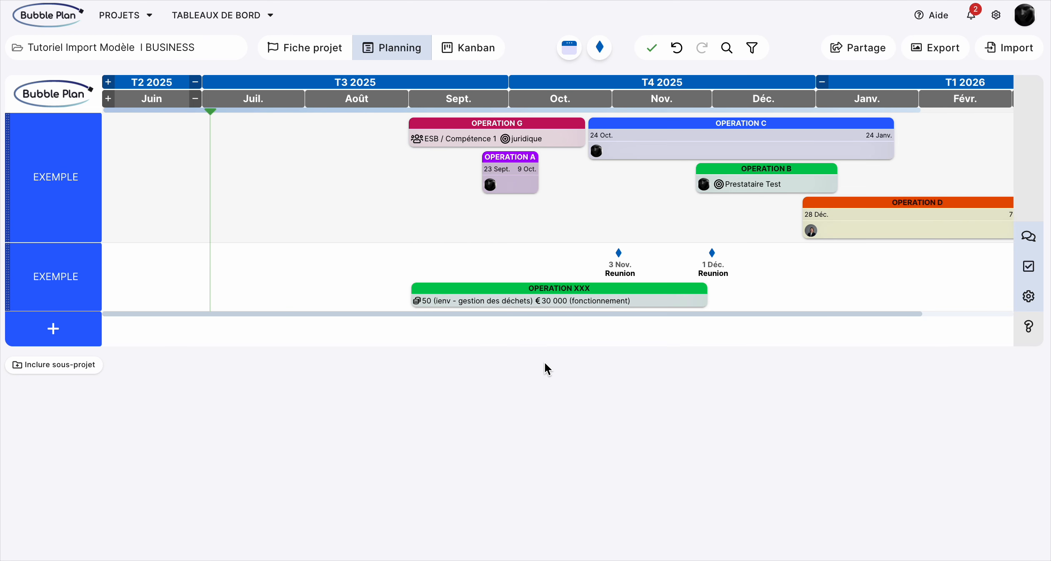
mouse_move(673, 301)
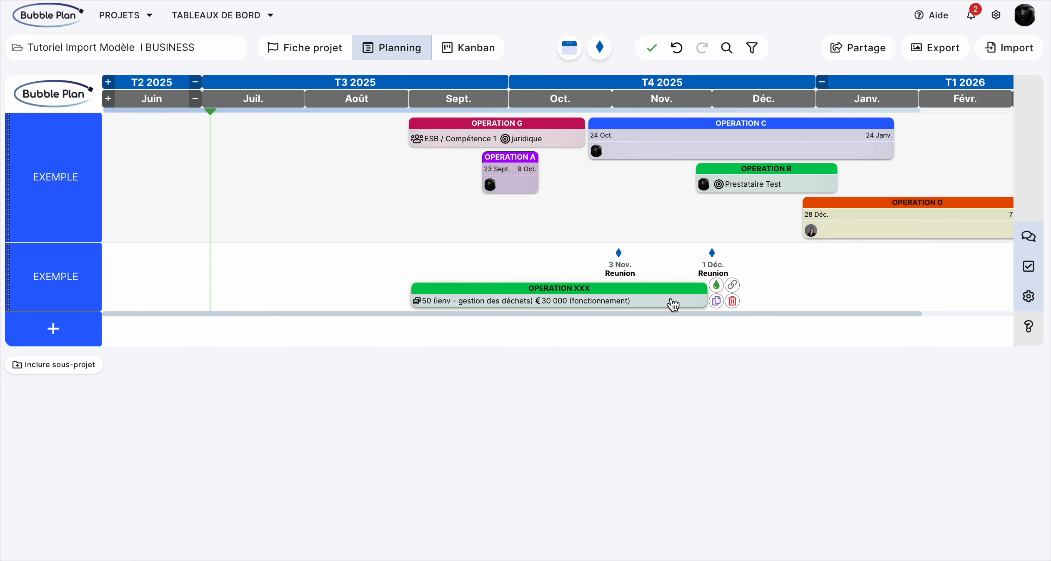